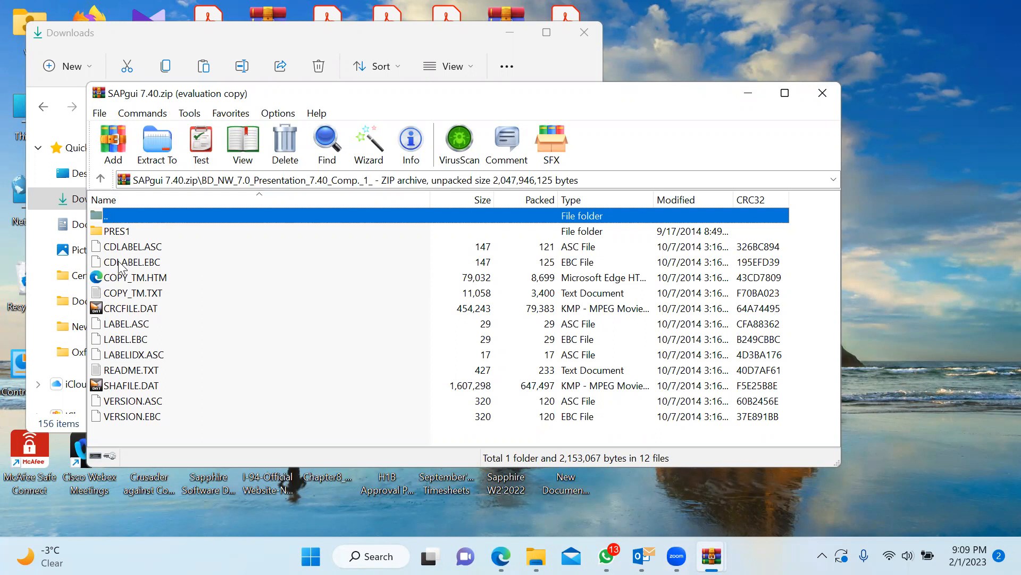
# Browse into PRES1 > GUI > WINDOWS > WIN32 in the SAPgui 7.40 archive and scroll to SapGuiSetup.exe
pyautogui.doubleClick(122, 232)
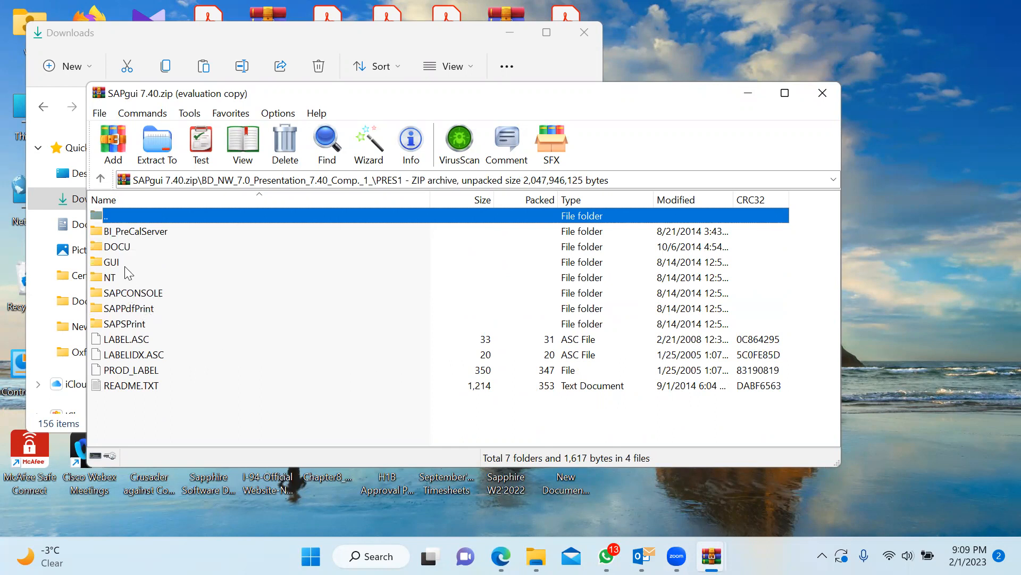
pyautogui.doubleClick(106, 262)
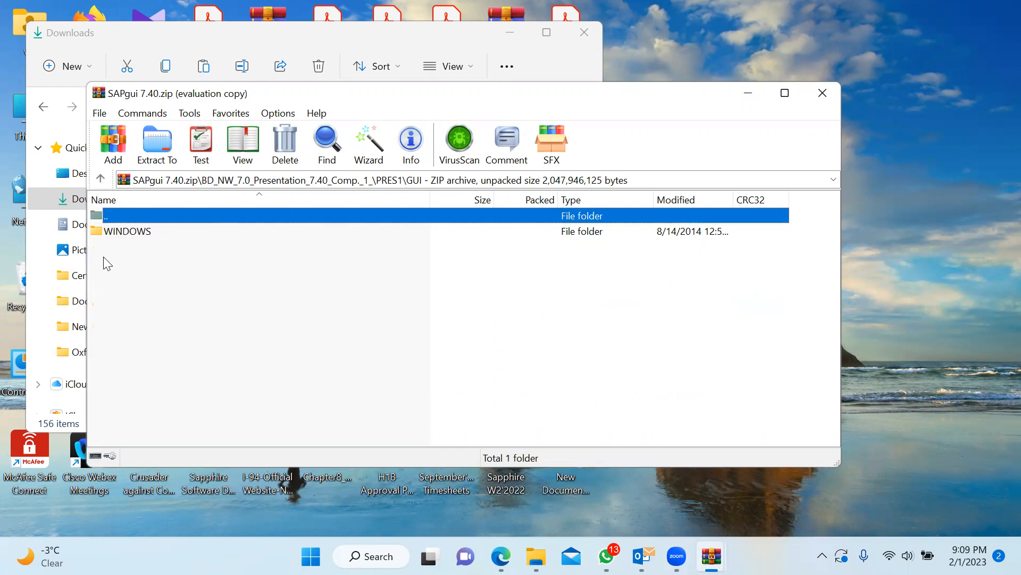
pyautogui.doubleClick(128, 232)
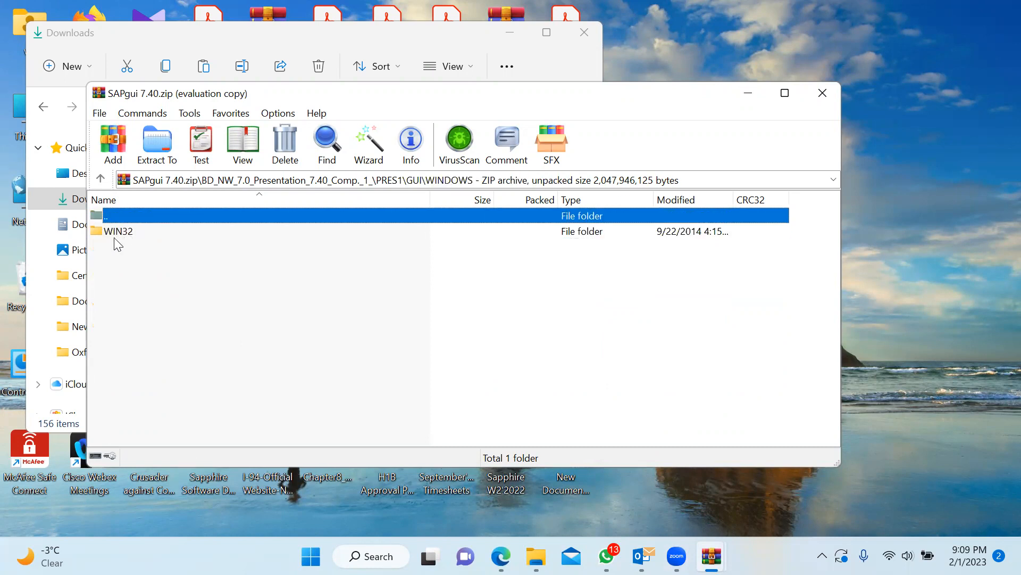
pyautogui.doubleClick(121, 235)
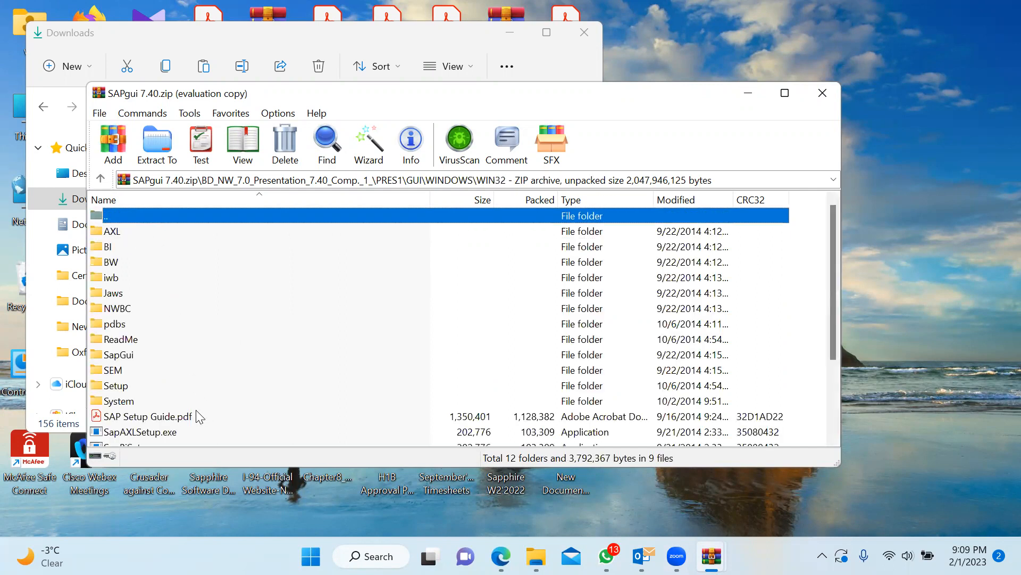
pyautogui.click(833, 405)
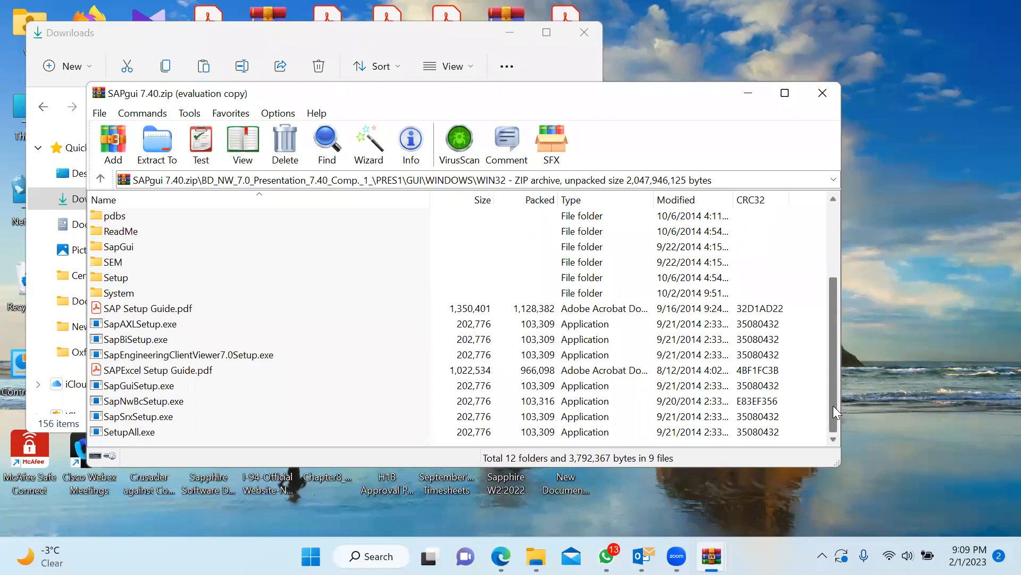
pyautogui.moveTo(833, 405); pyautogui.dragTo(853, 434)
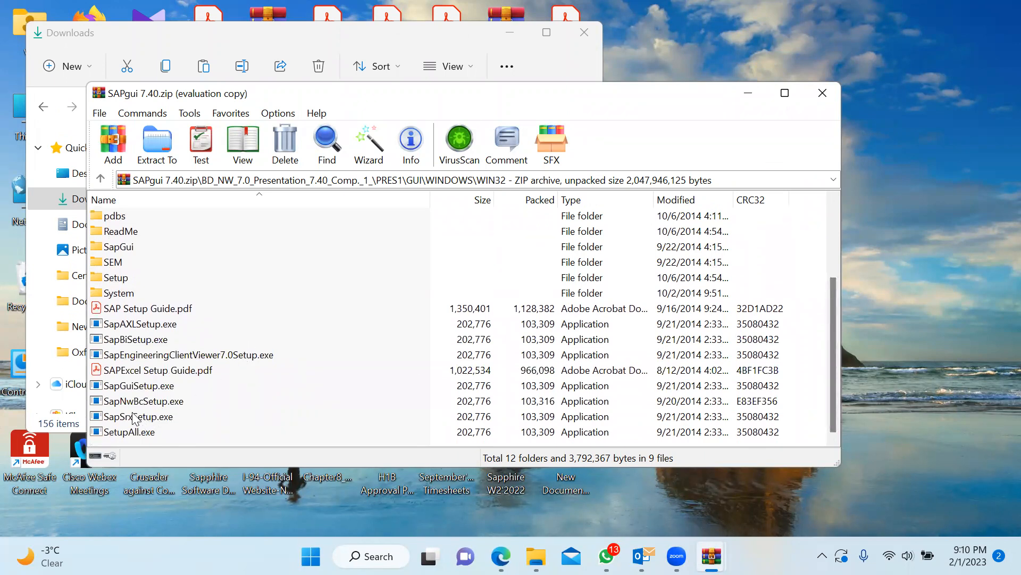
# Run SapGuiSetup.exe and select SAP GUI 7.40, KW Add-On, Automatic Workstation Update and SNC Client Encryption
pyautogui.doubleClick(158, 390)
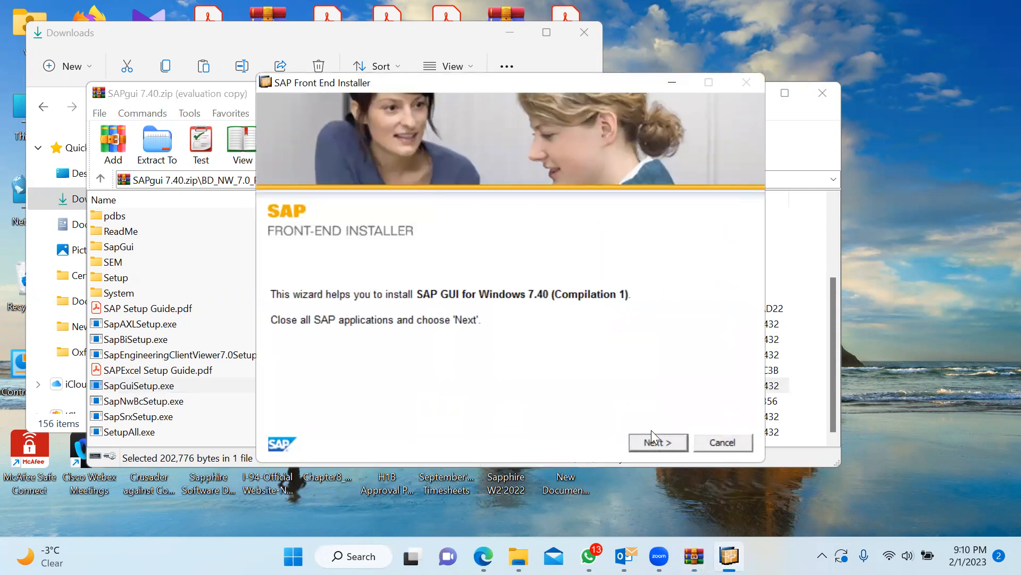
pyautogui.click(651, 441)
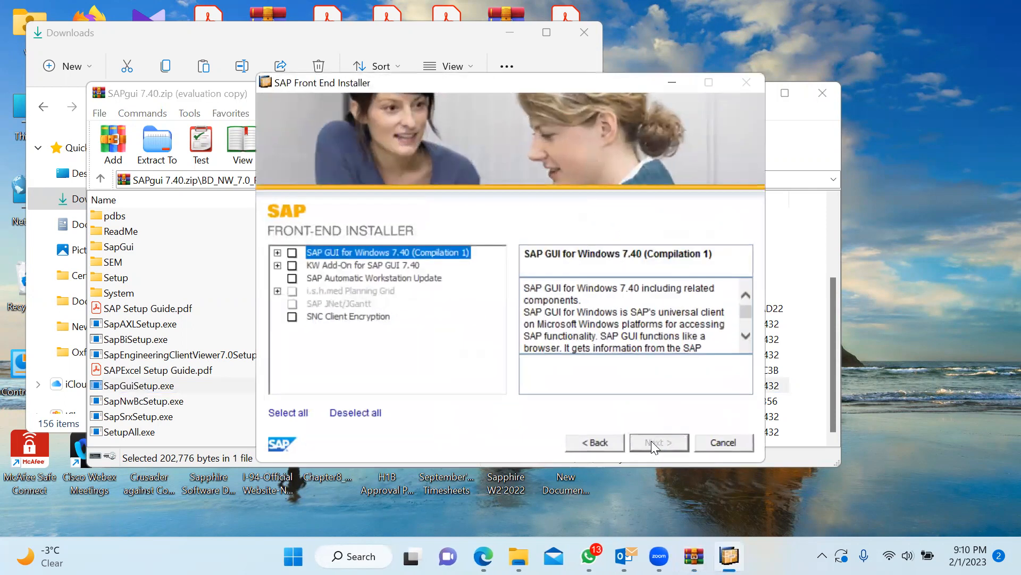
pyautogui.click(292, 253)
pyautogui.click(292, 266)
pyautogui.click(291, 278)
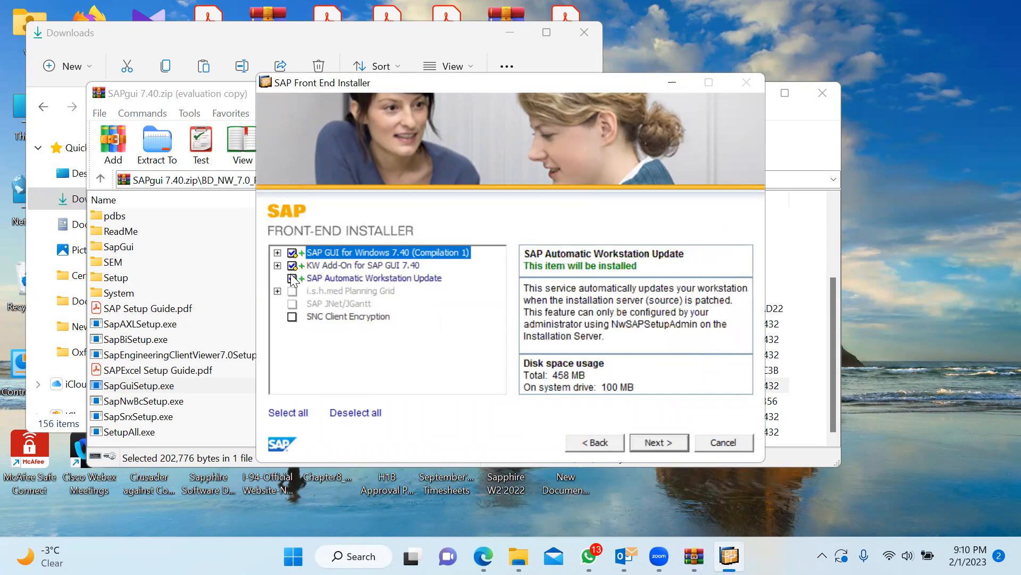
pyautogui.click(292, 317)
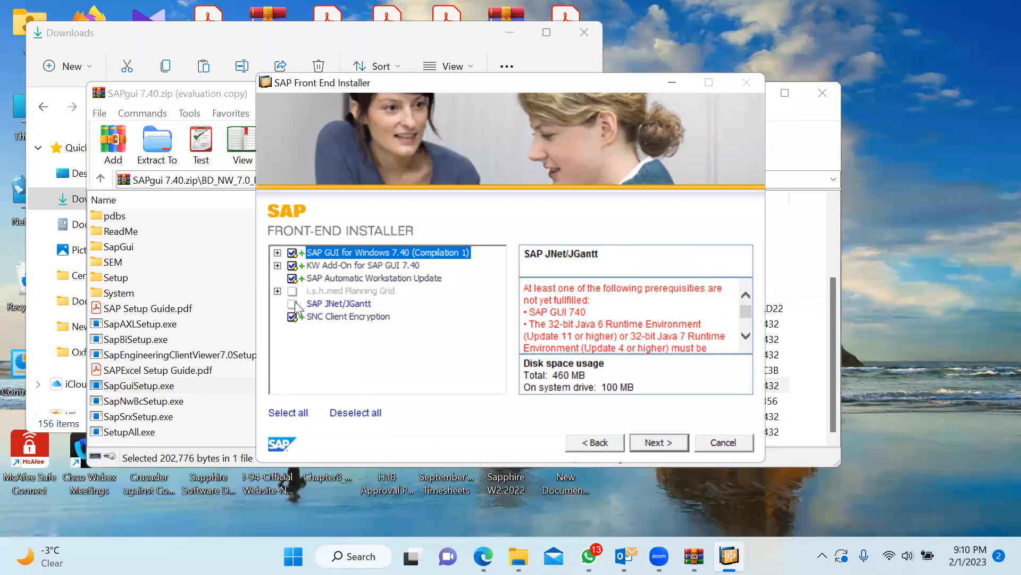
pyautogui.click(680, 448)
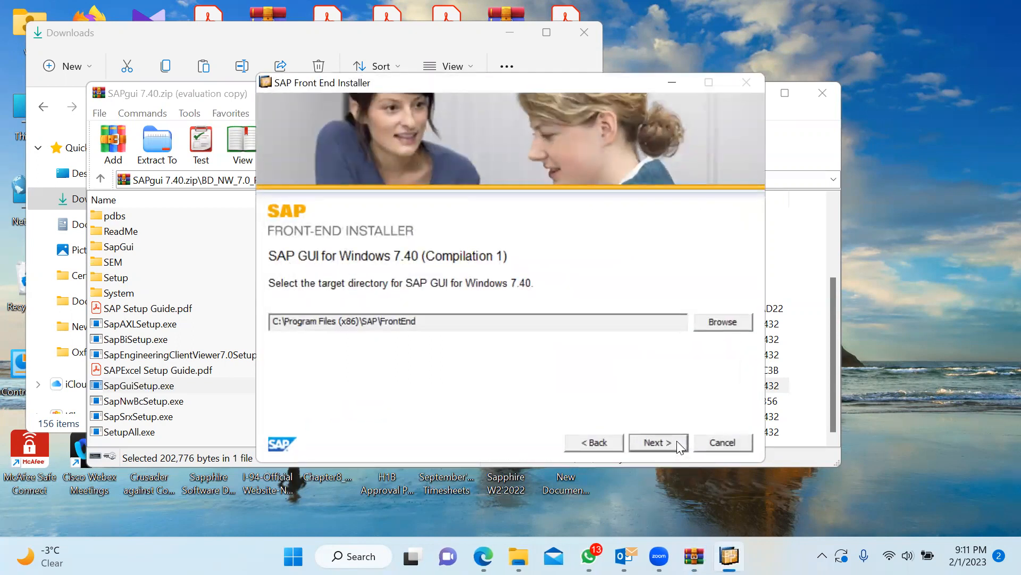
# Install into the default C:\Program Files (x86)\SAP\FrontEnd folder until setup completes
pyautogui.click(678, 442)
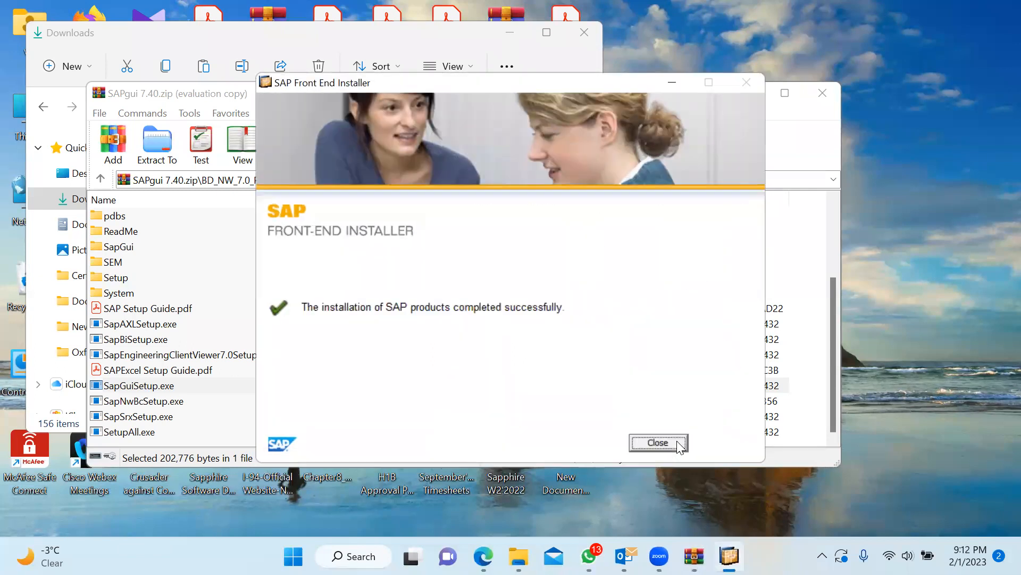
# Close the installer and archive windows, then launch SAP Logon 740 maximized from the desktop
pyautogui.click(677, 441)
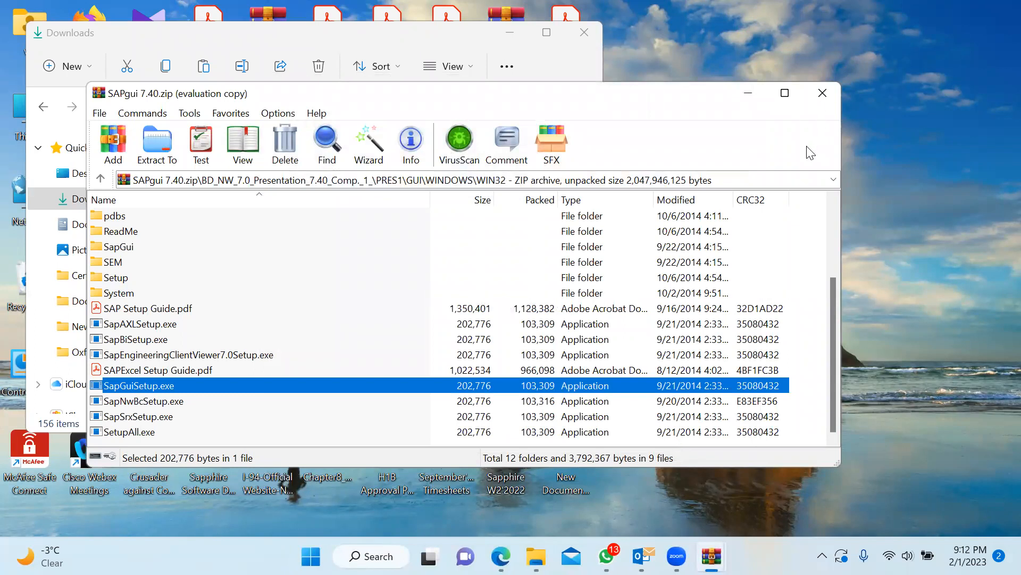
pyautogui.click(823, 103)
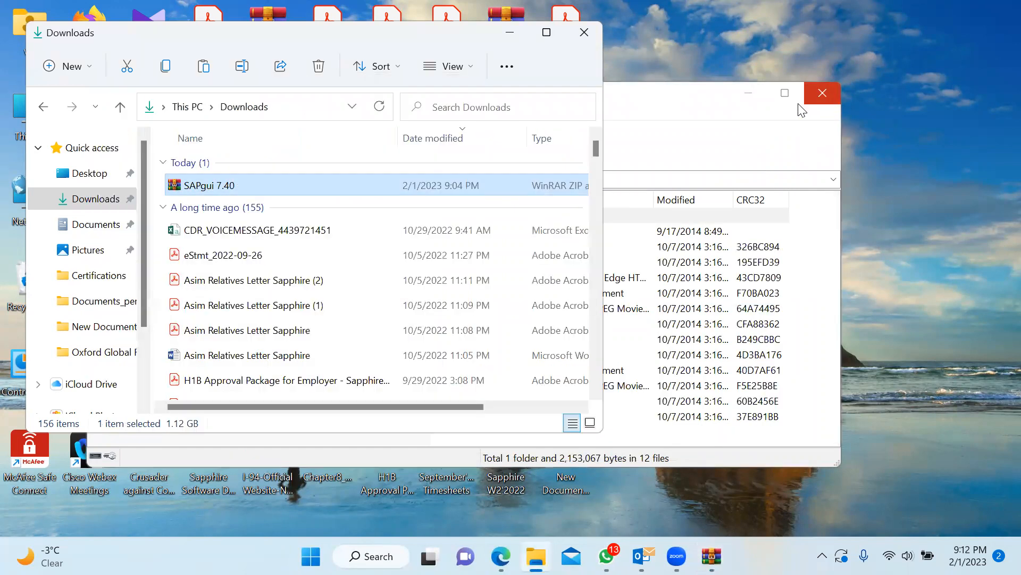
pyautogui.click(514, 30)
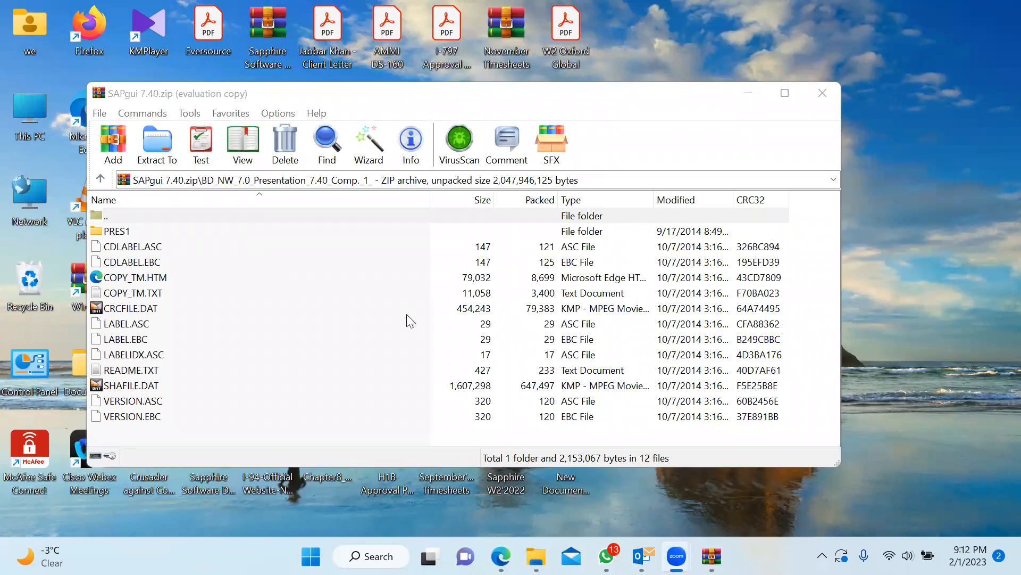
pyautogui.click(751, 95)
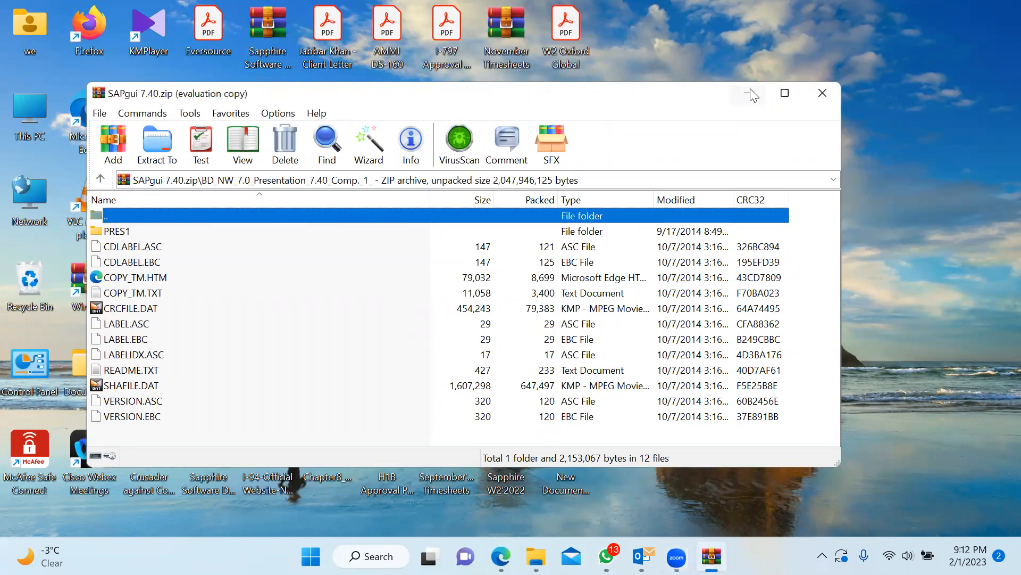
pyautogui.click(751, 95)
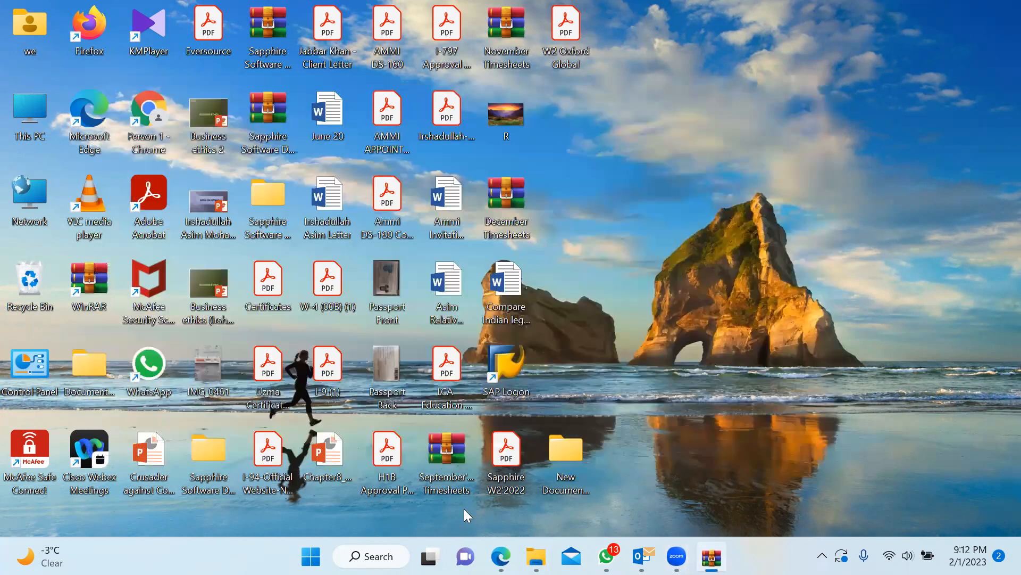
pyautogui.doubleClick(498, 377)
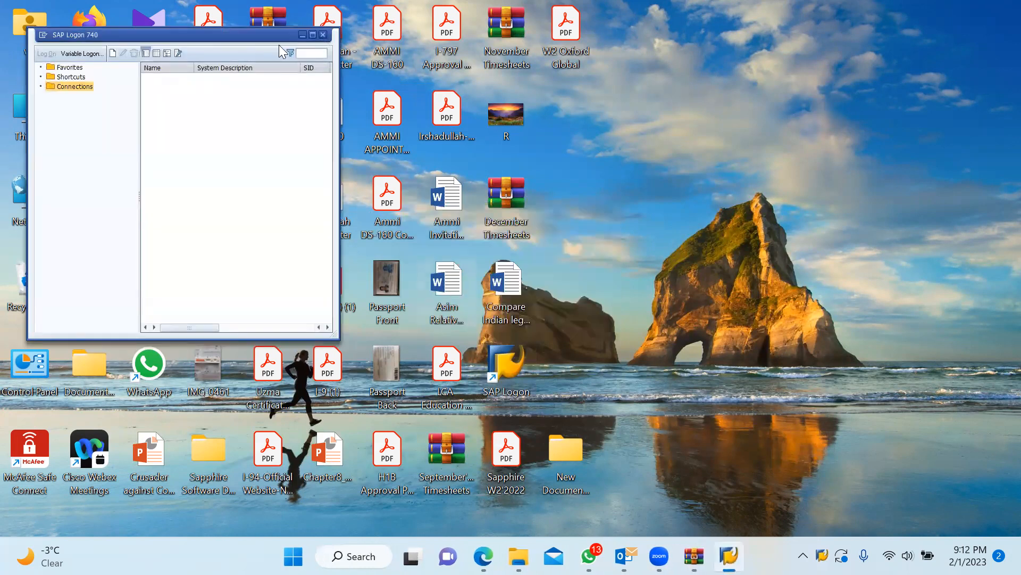
pyautogui.click(310, 36)
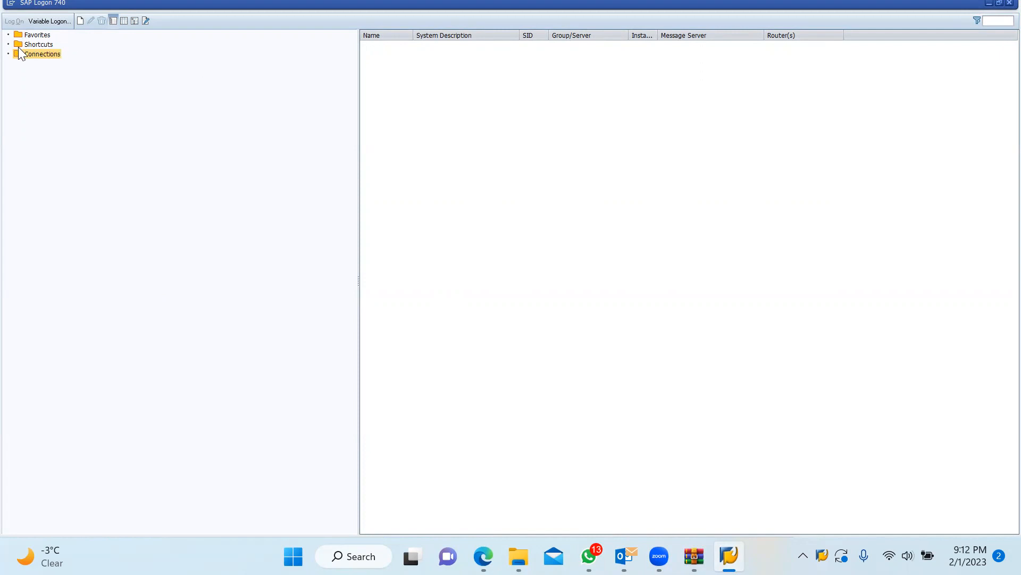
# Start a Variable Logon for a User Specified System to reach the system parameters page
pyautogui.click(50, 20)
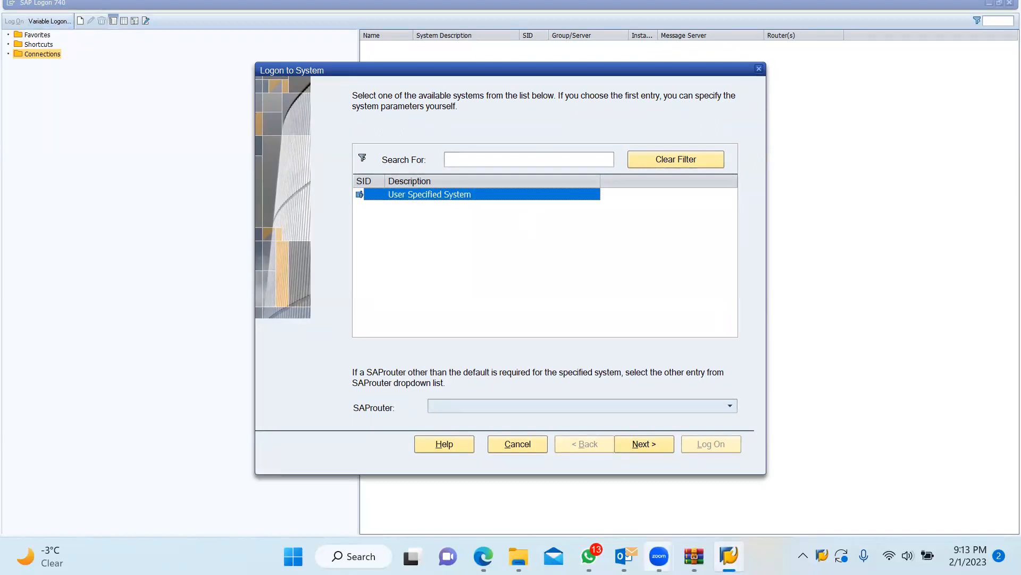
pyautogui.moveTo(660, 556)
pyautogui.click(644, 444)
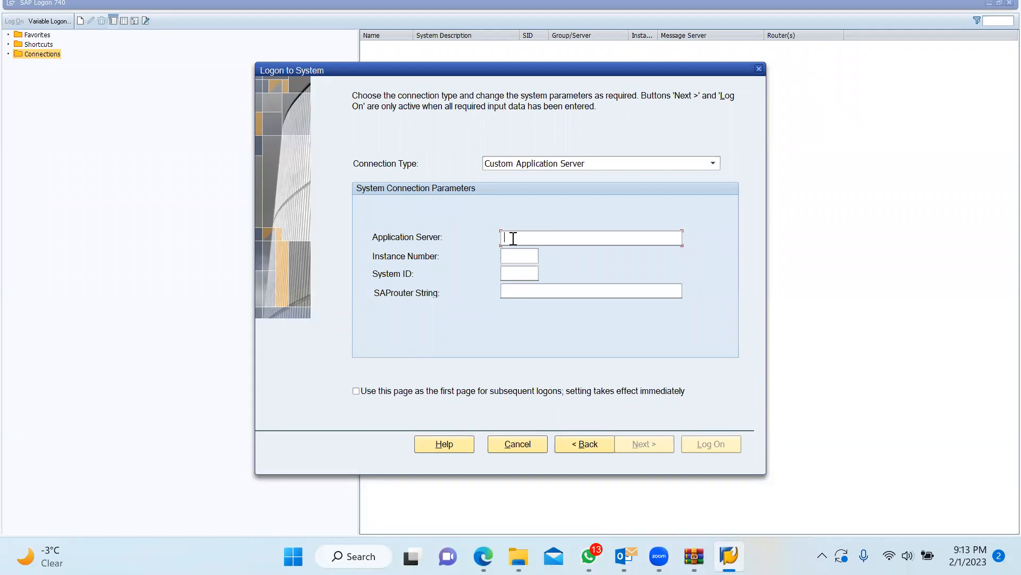
# Enter application server 49.207.10.130, instance number 33 and system ID Y01, then continue
pyautogui.write('49')
pyautogui.write('.207')
pyautogui.write('.10')
pyautogui.write('.130')
pyautogui.write('33')
pyautogui.write('Y')
pyautogui.write('01')
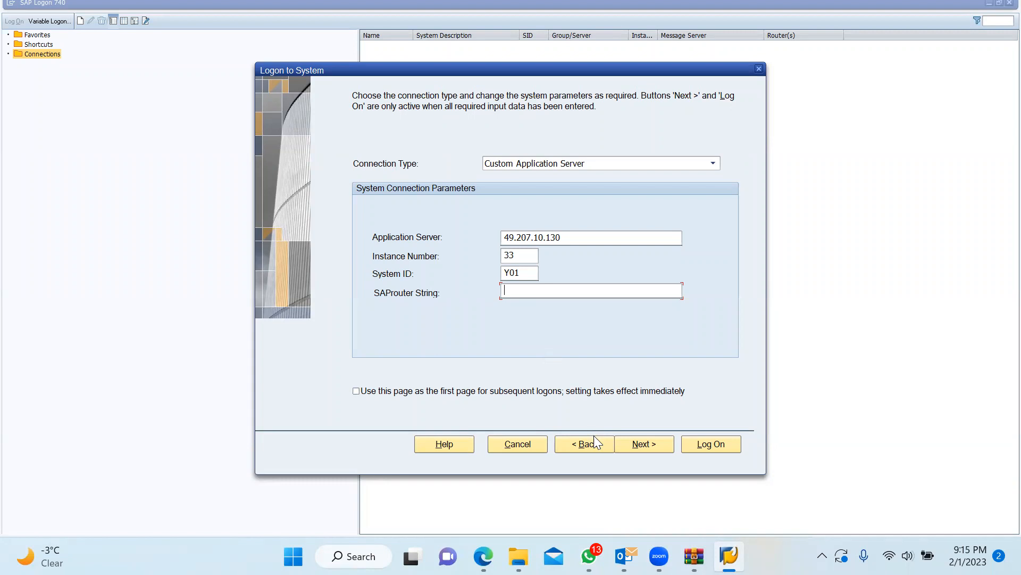
pyautogui.click(650, 445)
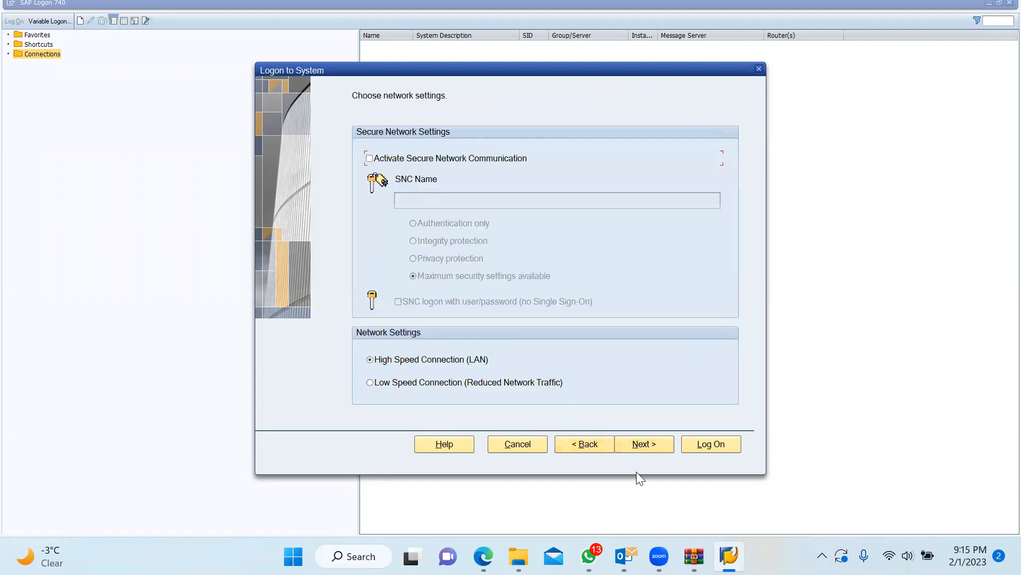
# Keep the default network and code page settings, log on, then close the IDES ECC 6.0 logon screen
pyautogui.click(637, 445)
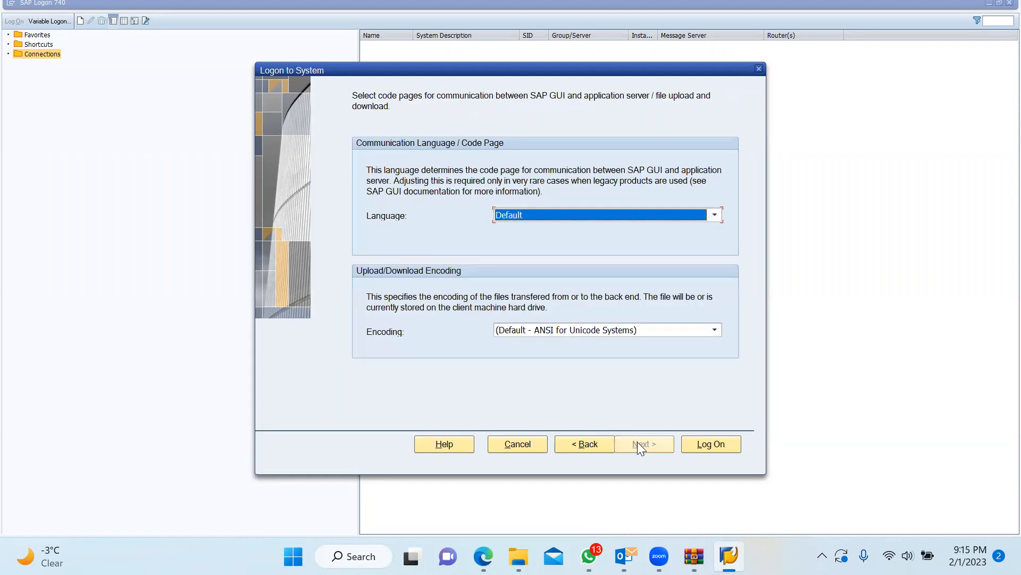
pyautogui.click(686, 445)
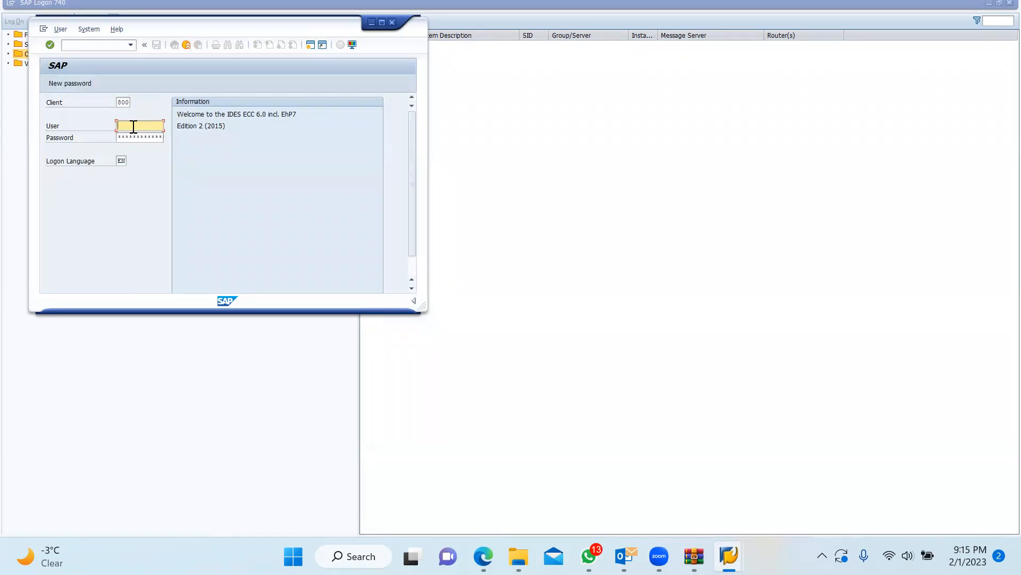
pyautogui.click(392, 22)
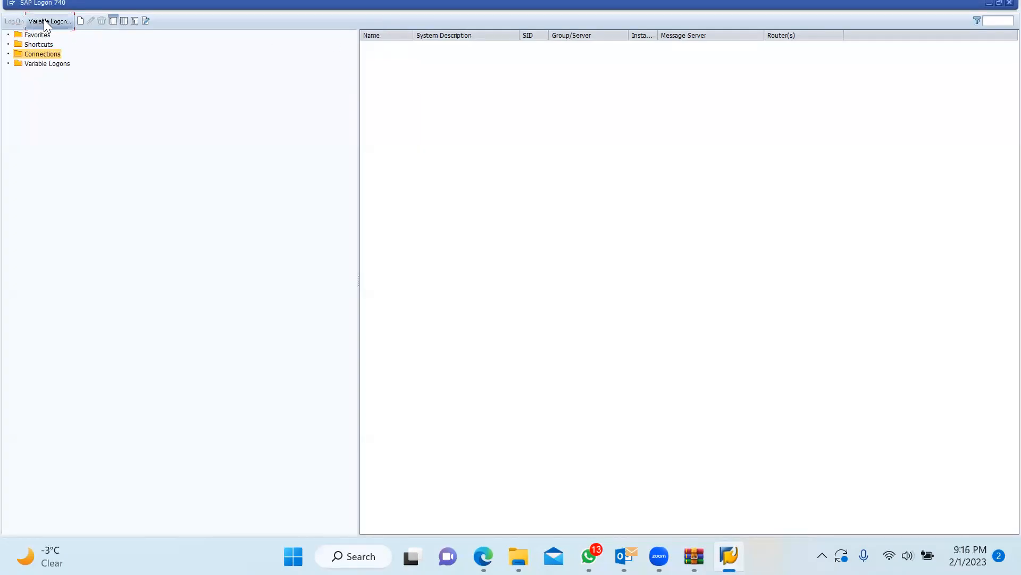
# Create a new User Specified System entry and continue to its connection parameters
pyautogui.click(80, 21)
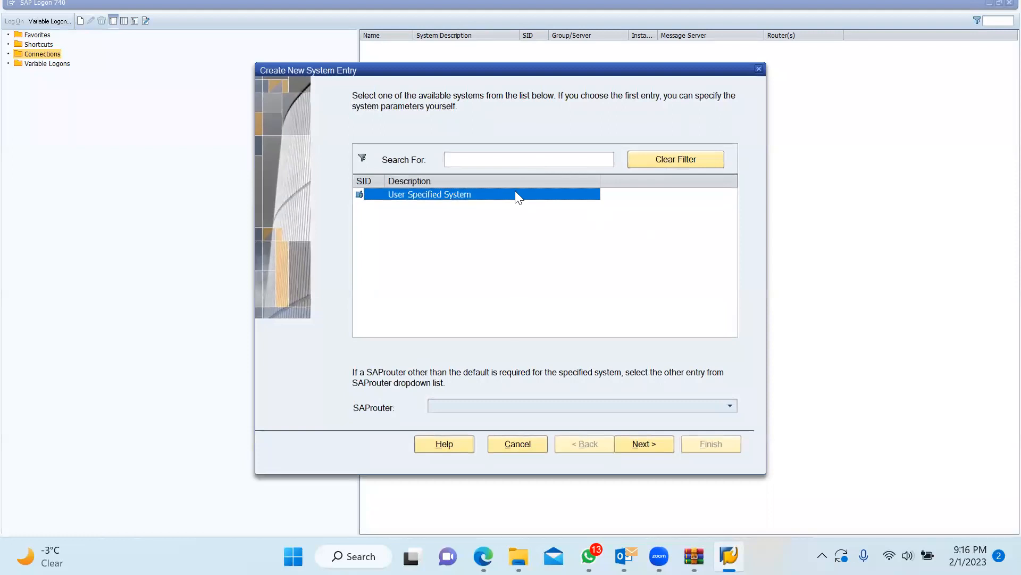
pyautogui.click(636, 447)
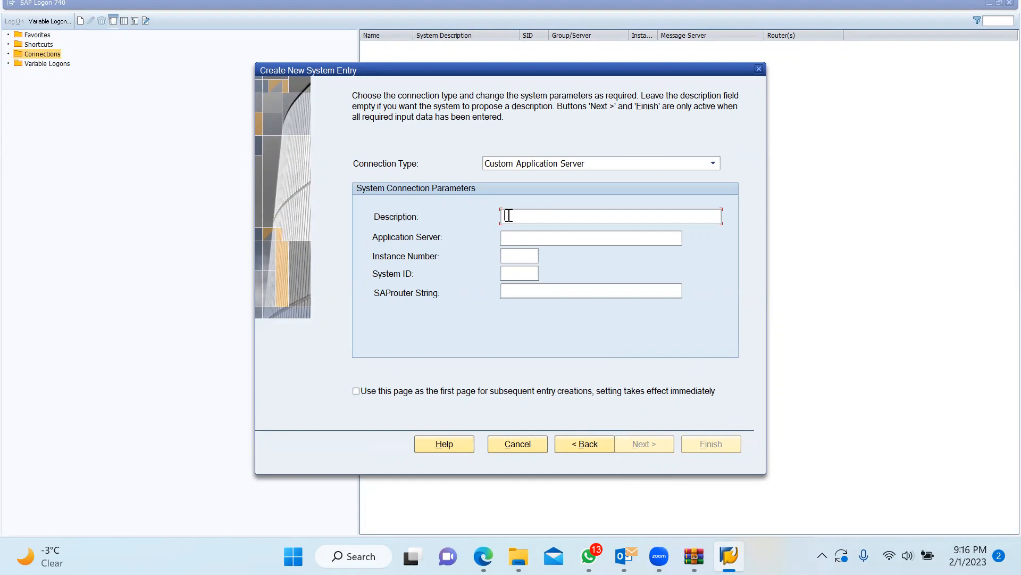
# Describe the entry as 'test server' with server 49.207.10.130, instance 33 and system ID Y01
pyautogui.write('test server')
pyautogui.click(560, 238)
pyautogui.write('49.207.10.12')
pyautogui.press('BackSpace')
pyautogui.write('30')
pyautogui.click(510, 255)
pyautogui.write('33')
pyautogui.write('Y01')
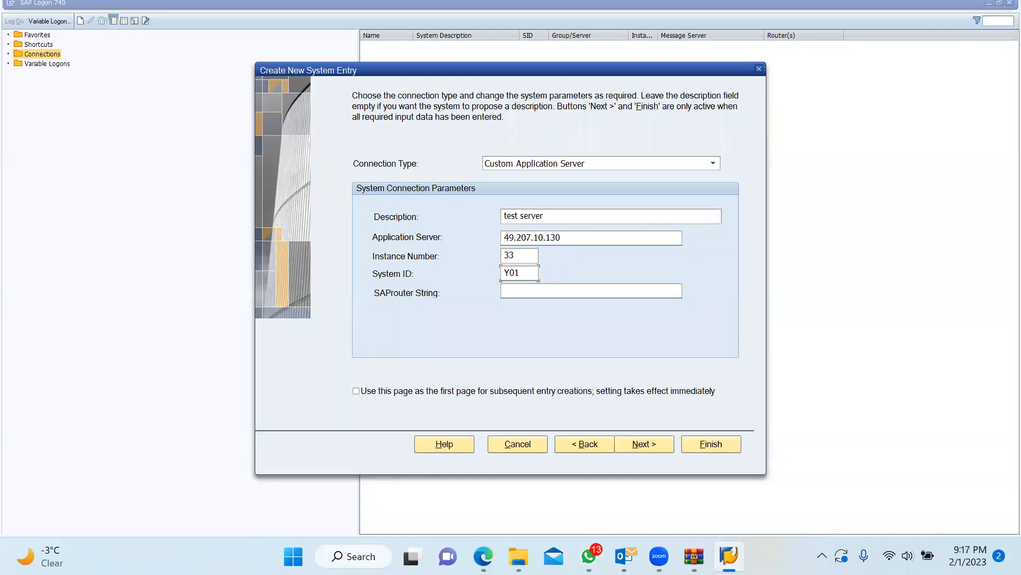
pyautogui.click(661, 444)
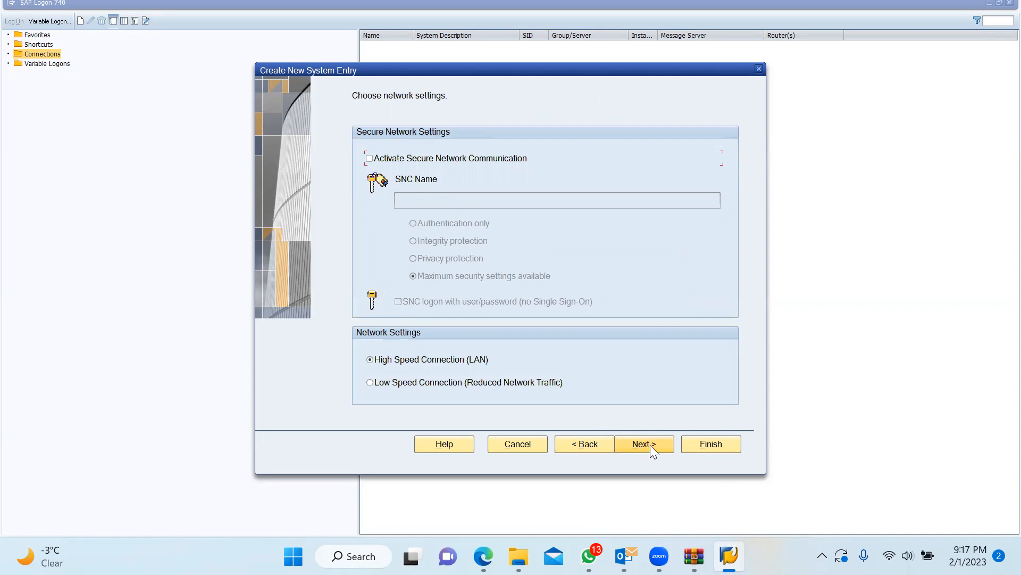
# Finish the test server entry with default network and code page settings, then open its logon screen
pyautogui.click(650, 445)
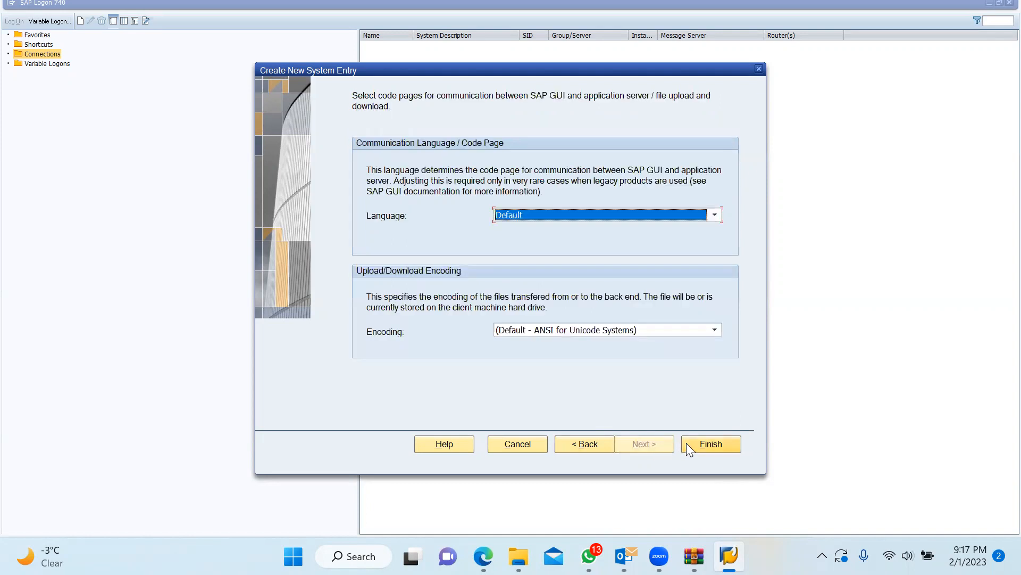
pyautogui.click(687, 444)
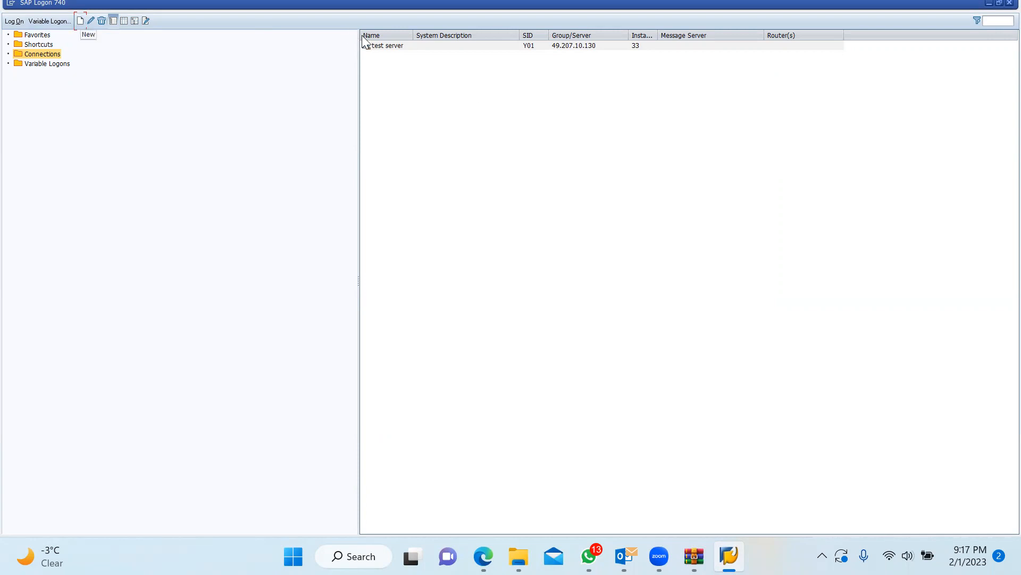
pyautogui.doubleClick(376, 45)
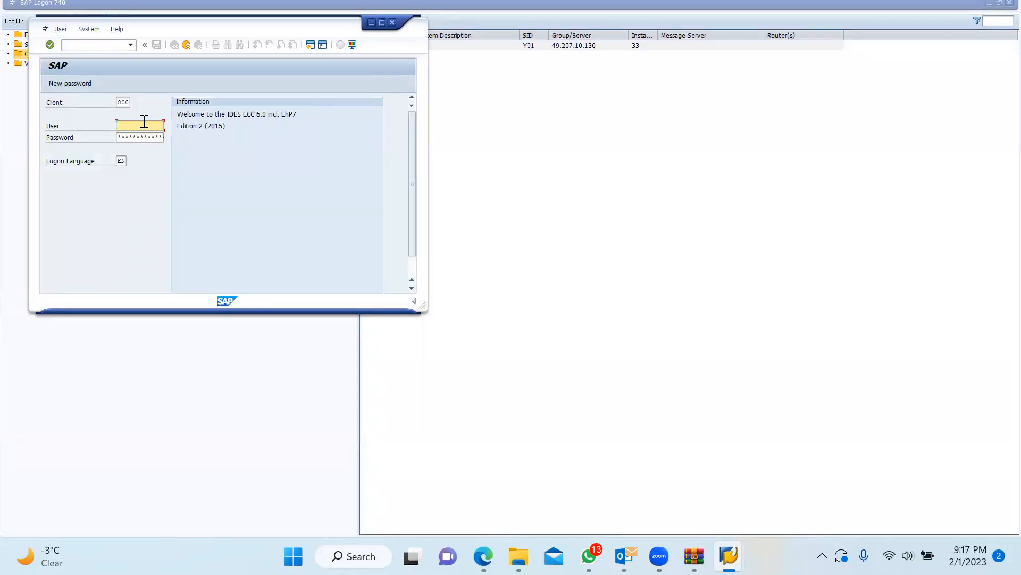
# Log on to client 800 with the user name and password, then maximize the SAP Easy Access window
pyautogui.click(147, 138)
pyautogui.press('Return')
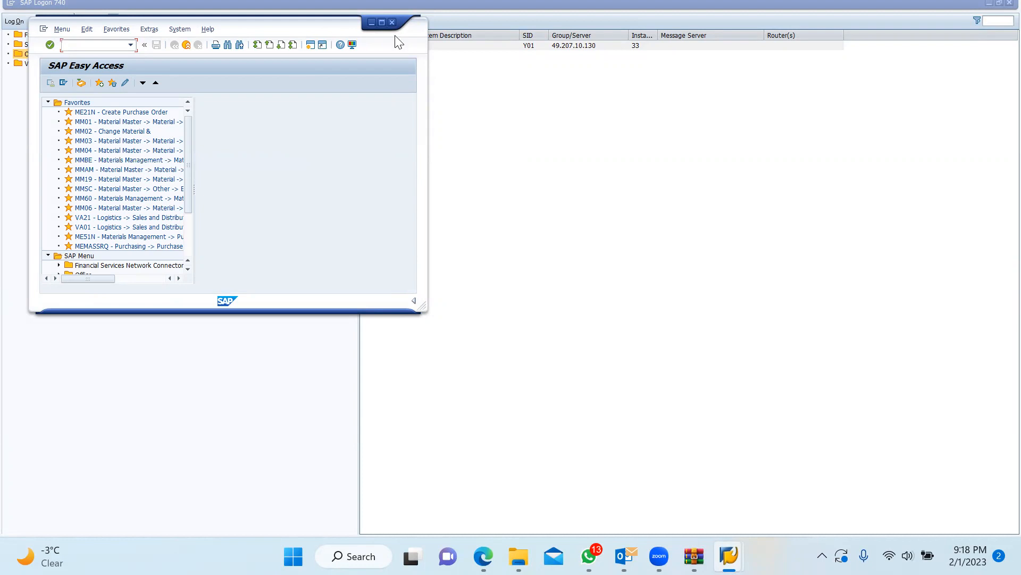
pyautogui.doubleClick(105, 19)
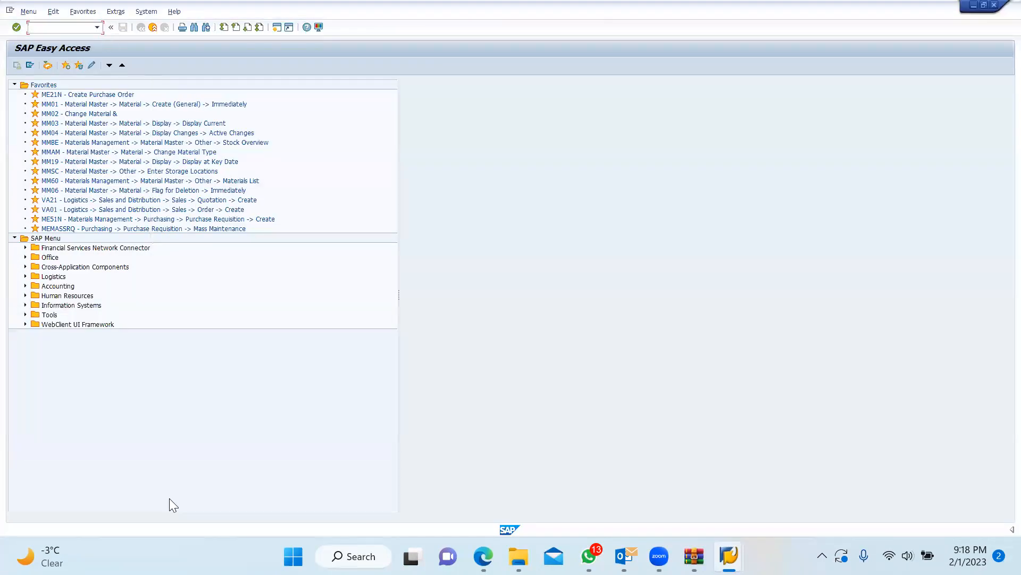